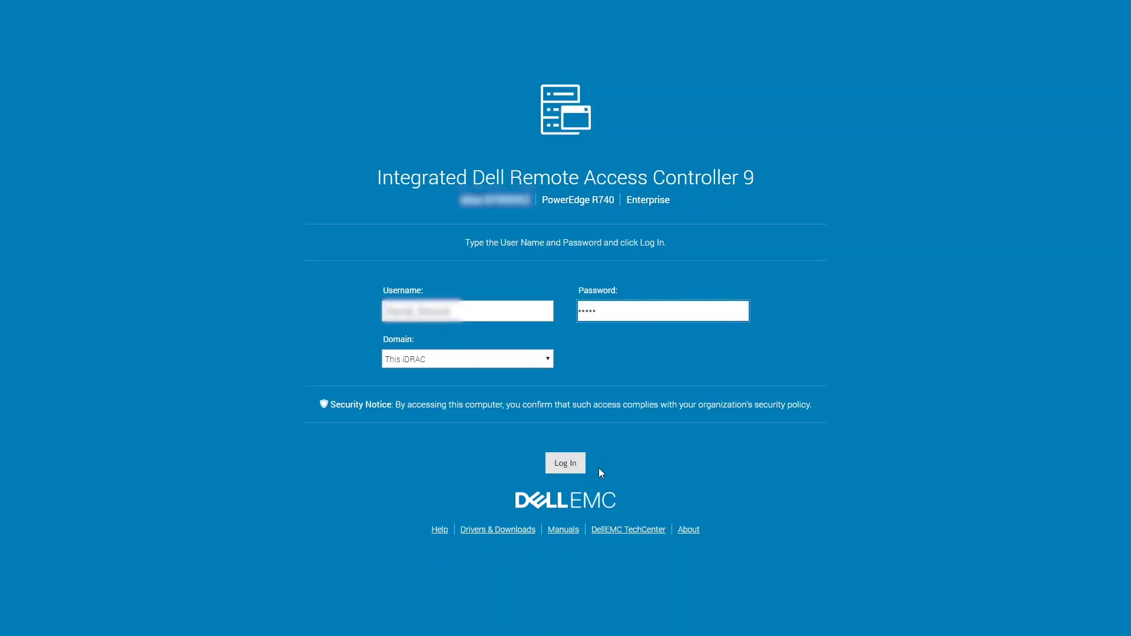
Step: Sign in to iDRAC9 and expand the Network group under iDRAC Settings > Connectivity
left_click(574, 463)
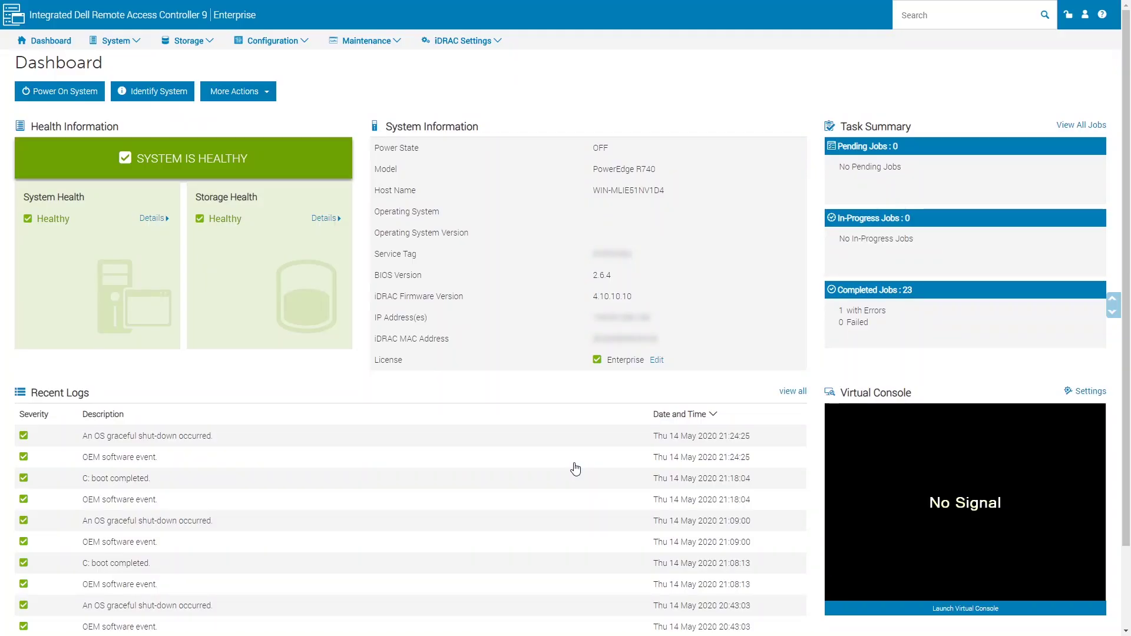
left_click(484, 40)
left_click(121, 87)
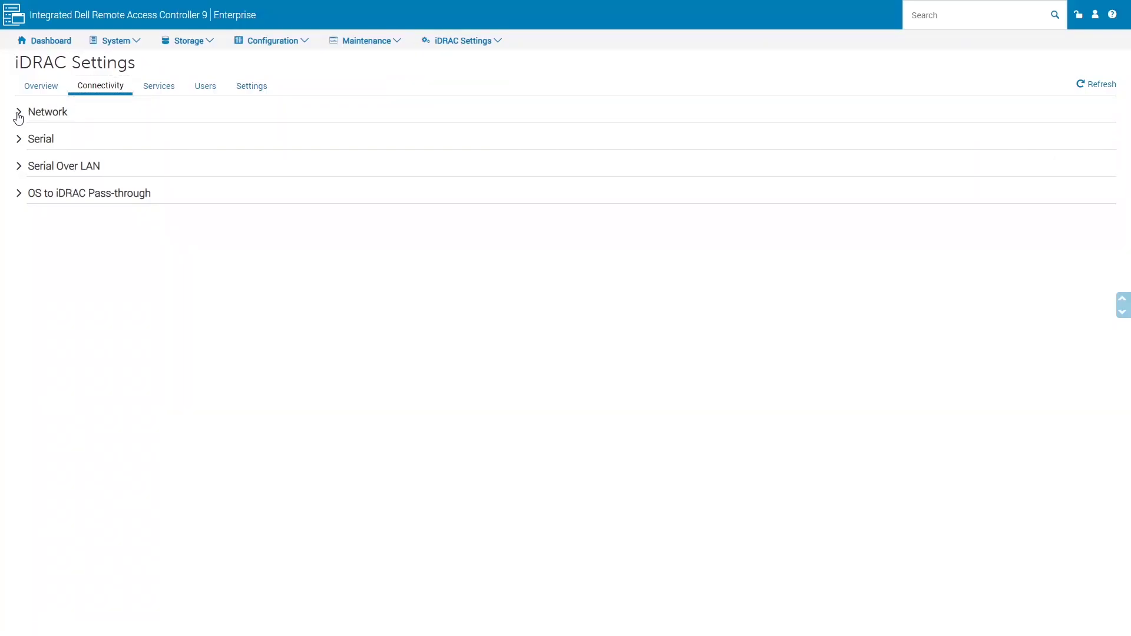
left_click(19, 113)
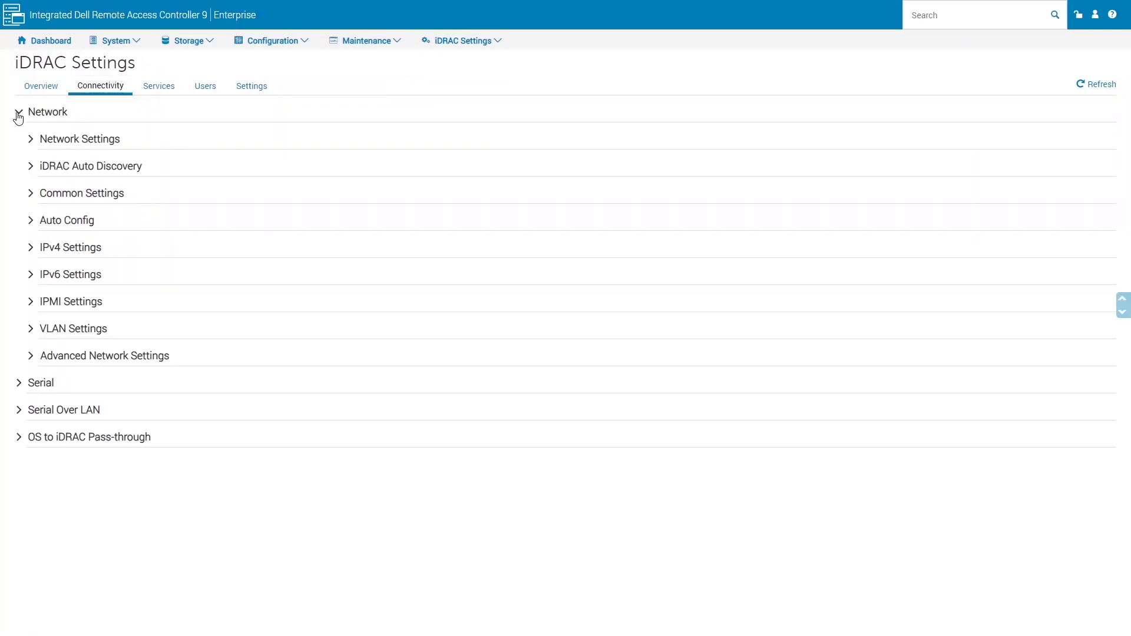
Step: Enable Register iDRAC on DNS with static DNS domain name 'My DNS' and apply it
left_click(28, 195)
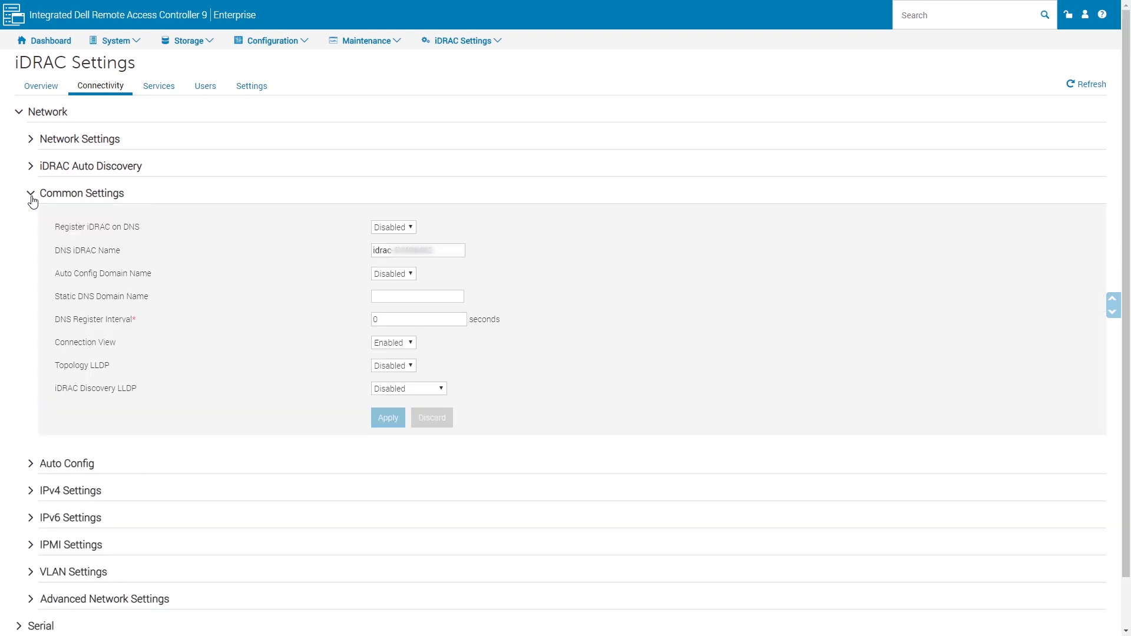
left_click(409, 227)
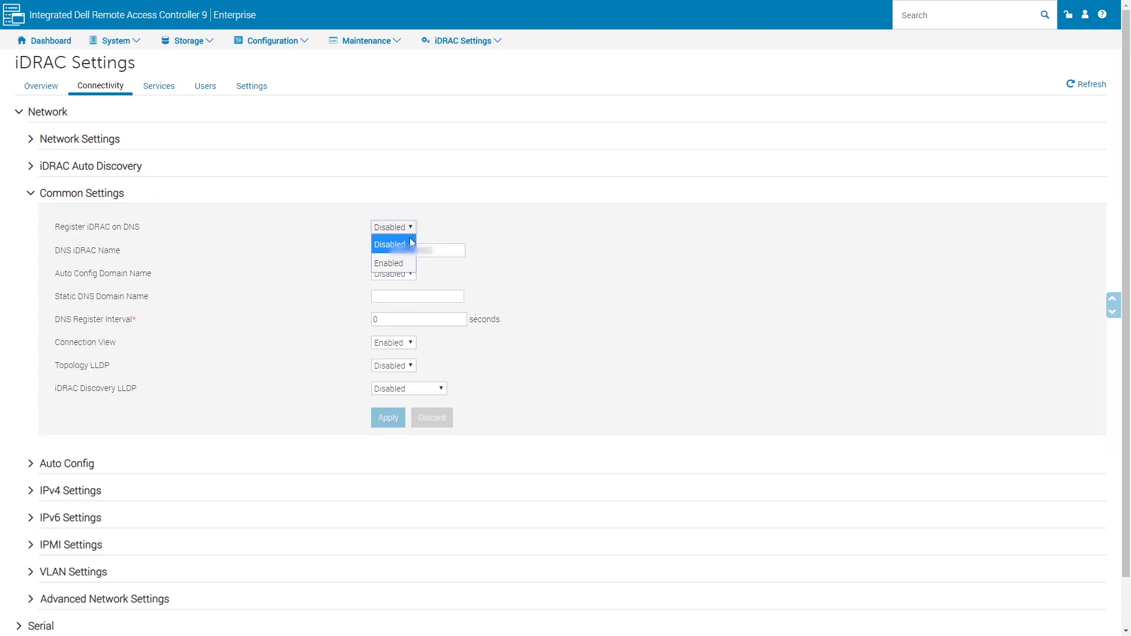
left_click(400, 264)
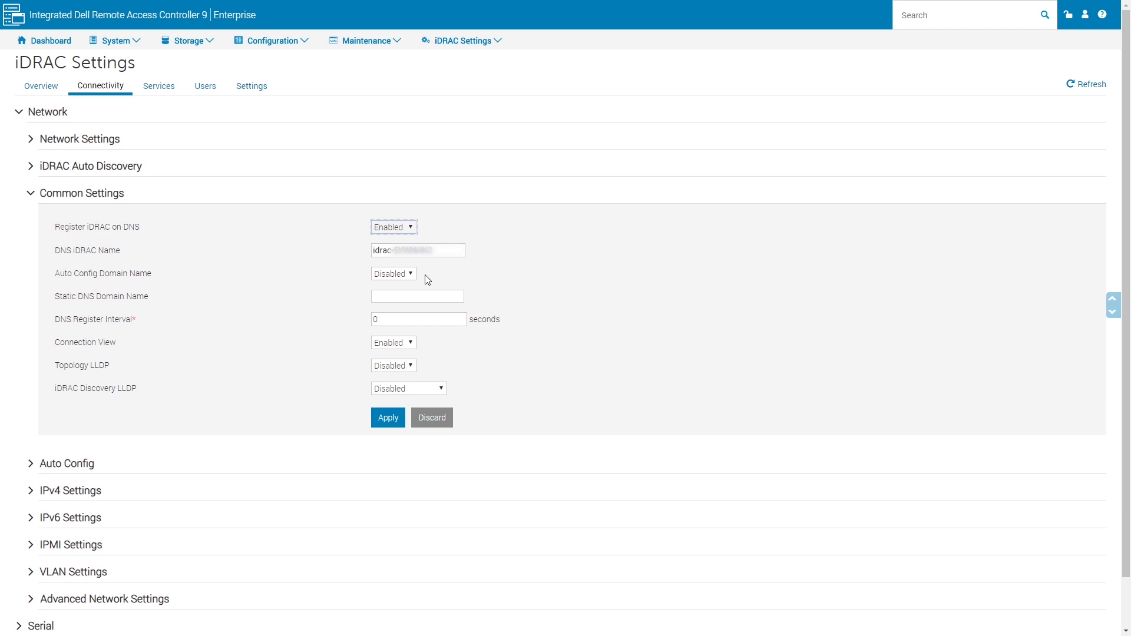
left_click(394, 296)
type("My DNS")
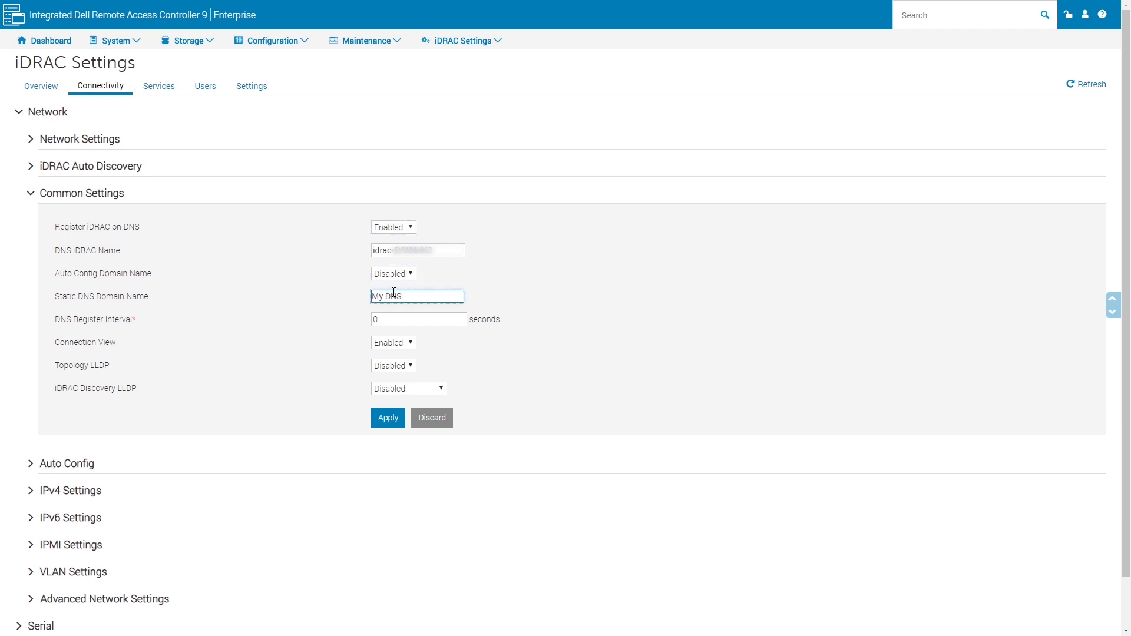
left_click(389, 418)
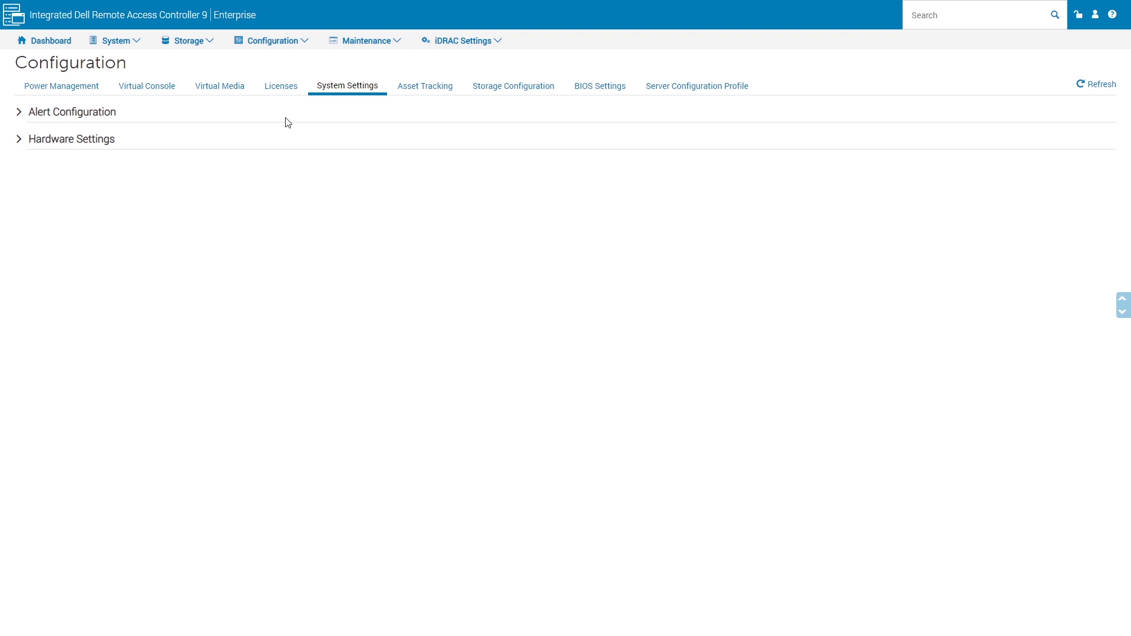
Step: Turn on the Alerts toggle under Alert Configuration and acknowledge the confirmation
left_click(19, 119)
left_click(29, 142)
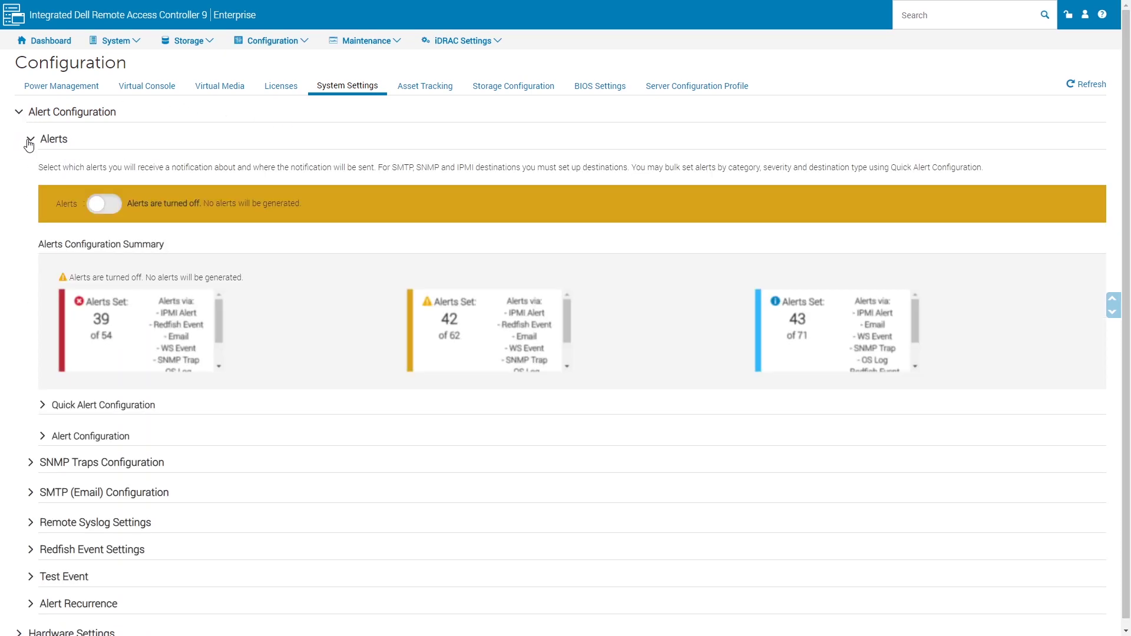
left_click(104, 204)
left_click(718, 84)
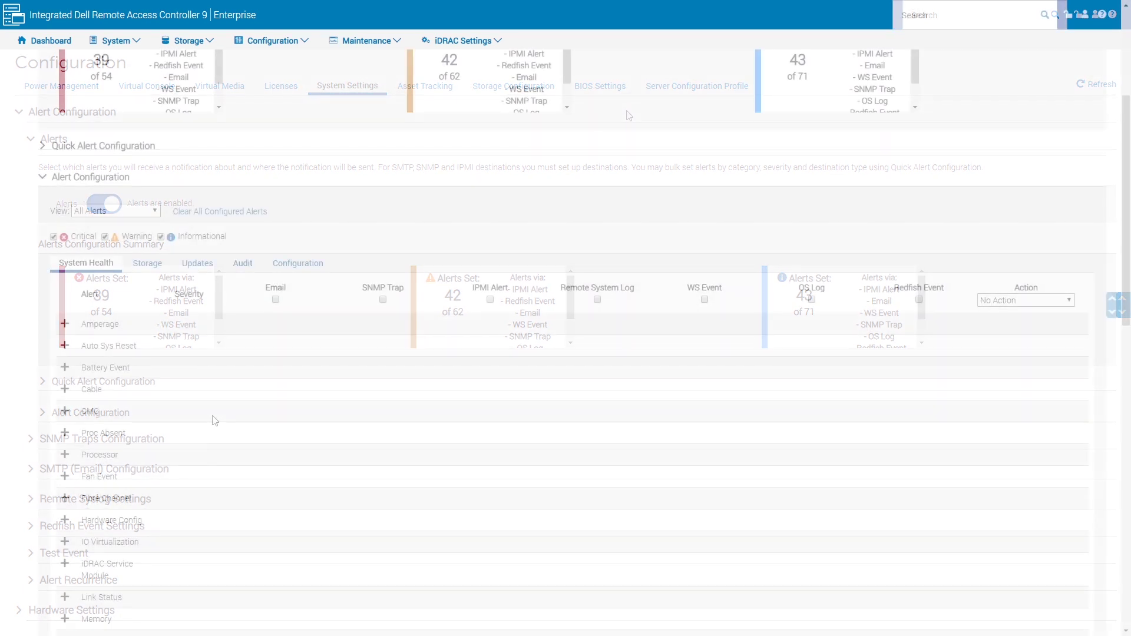
Step: Enable email notification for Amperage alerts at Critical, Warning and Informational severities, and apply
left_click(64, 325)
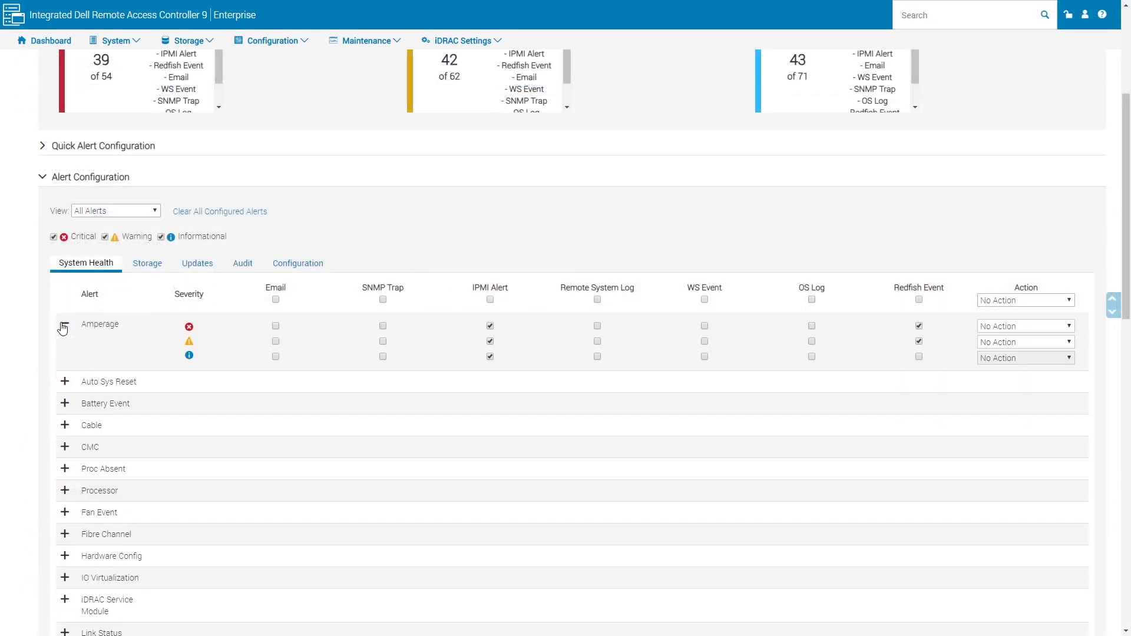
left_click(277, 326)
scroll(275, 361, "down", 3)
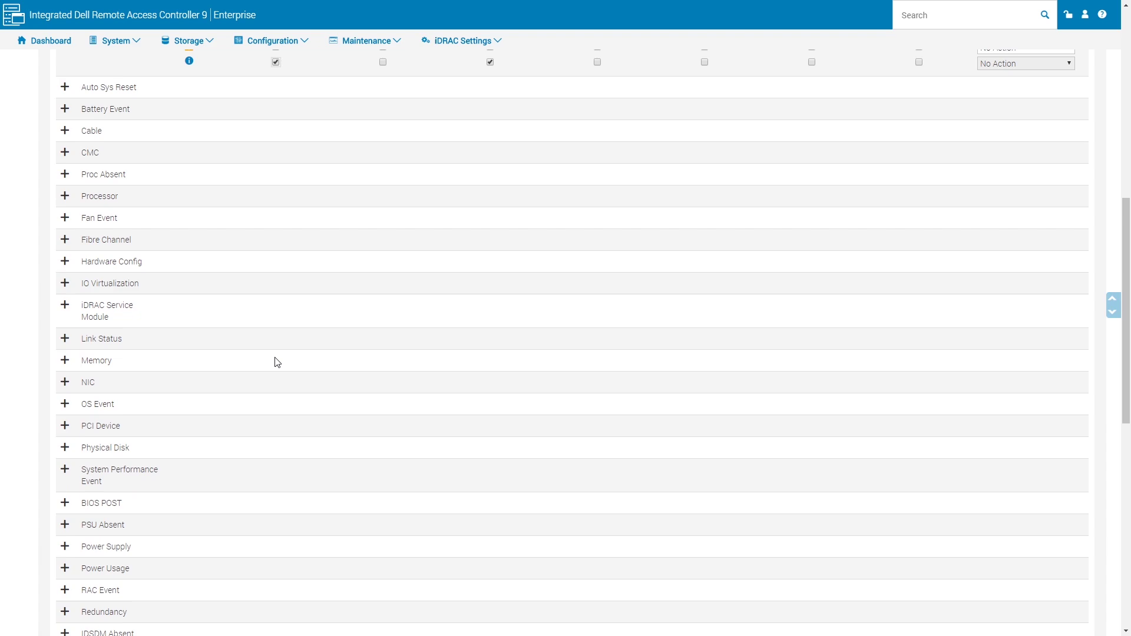
scroll(277, 362, "down", 4)
scroll(276, 362, "down", 3)
left_click(67, 407)
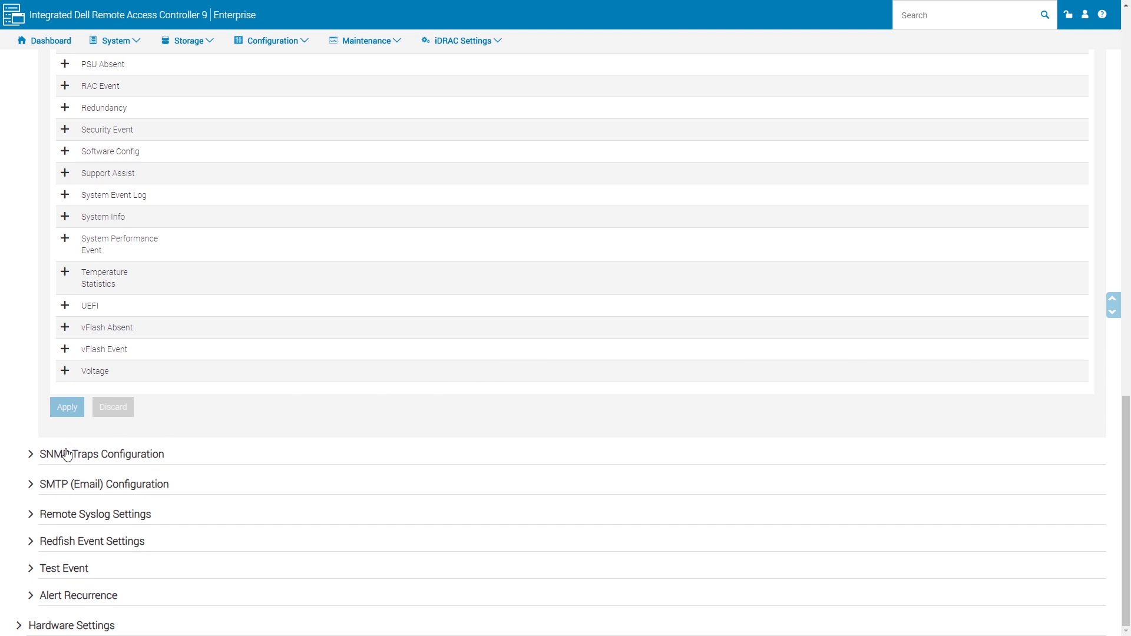
Step: Set and apply the Email Alert 1 destination address under SMTP (Email) Configuration
left_click(29, 486)
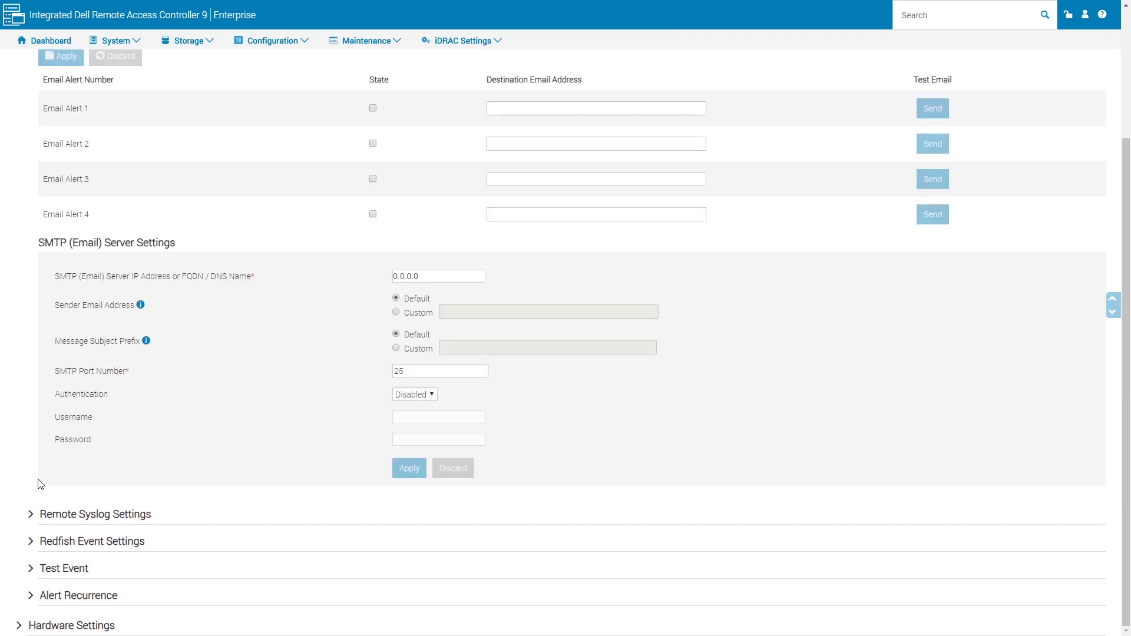
left_click(537, 108)
type("user@domain.com")
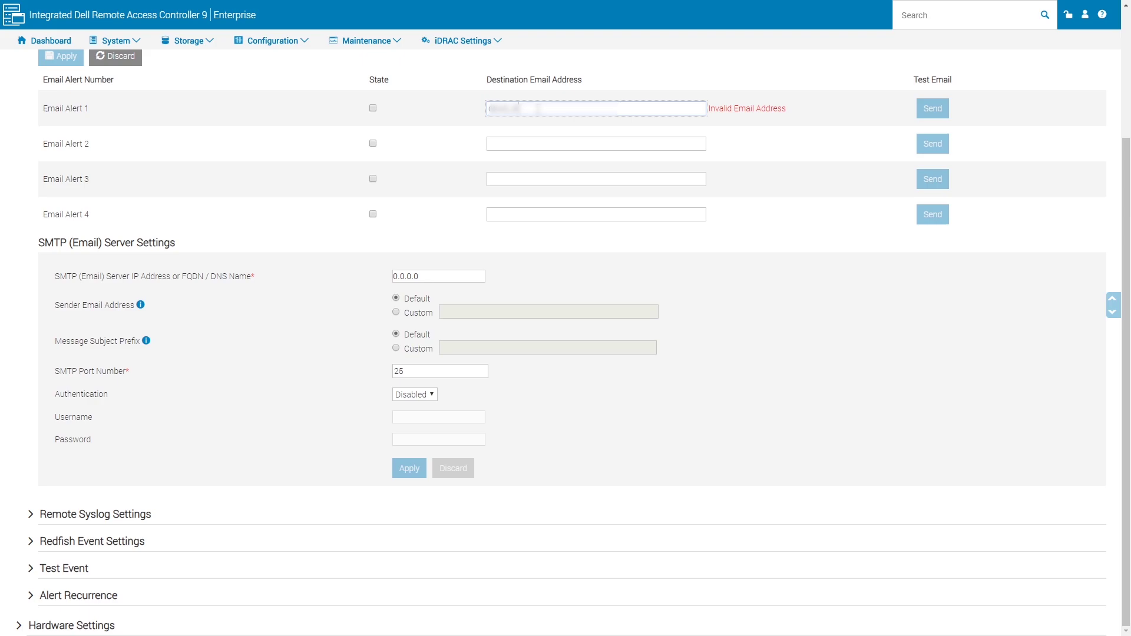
left_click(46, 174)
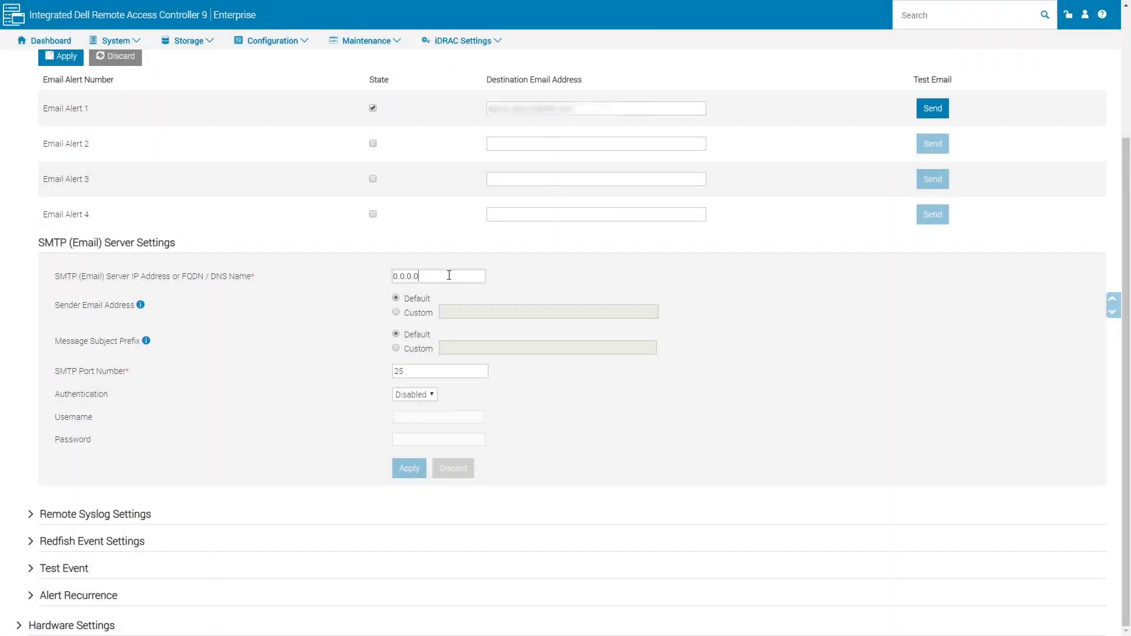
left_click_drag(451, 276, 362, 279)
type("smt")
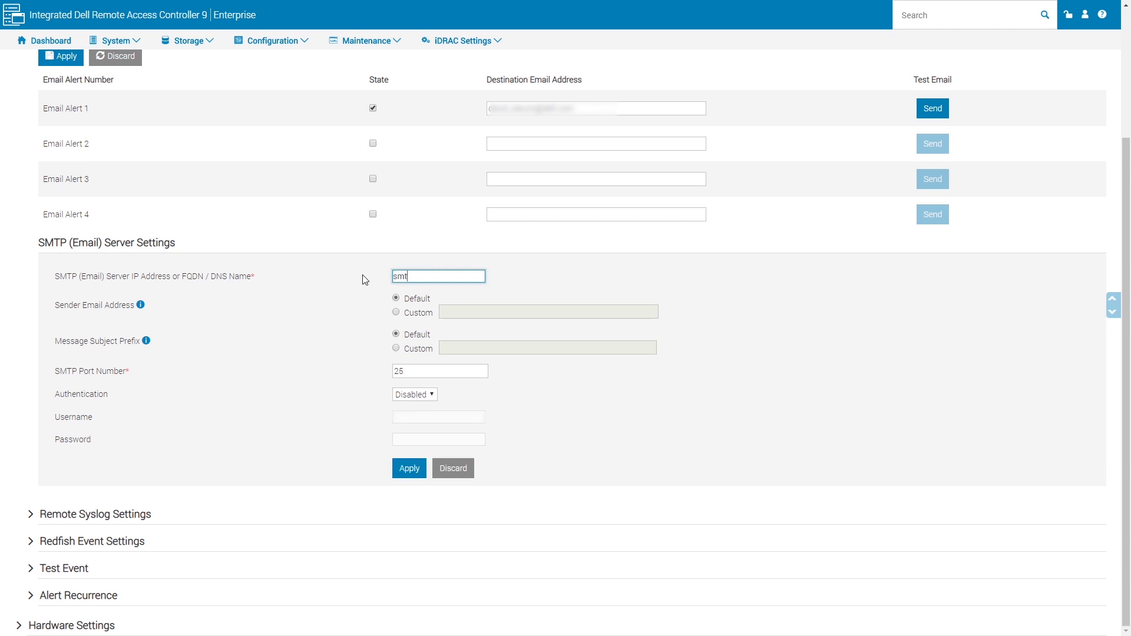
type("p.gmail.com")
Step: Enable SMTP authentication and enter the login username and password
left_click(428, 394)
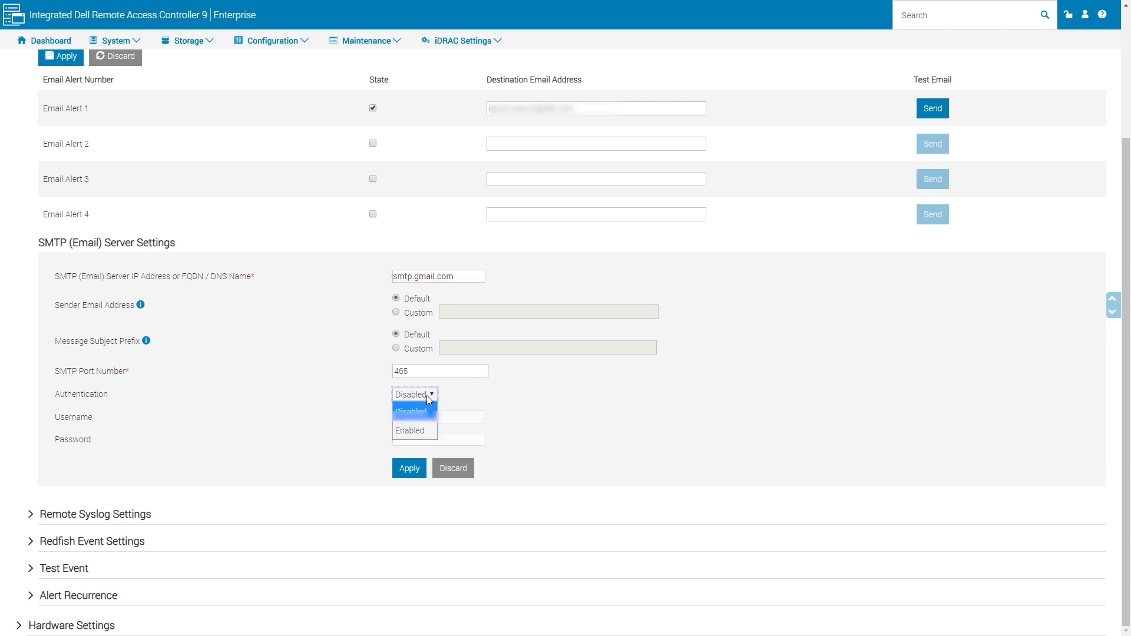
left_click(415, 431)
left_click(413, 419)
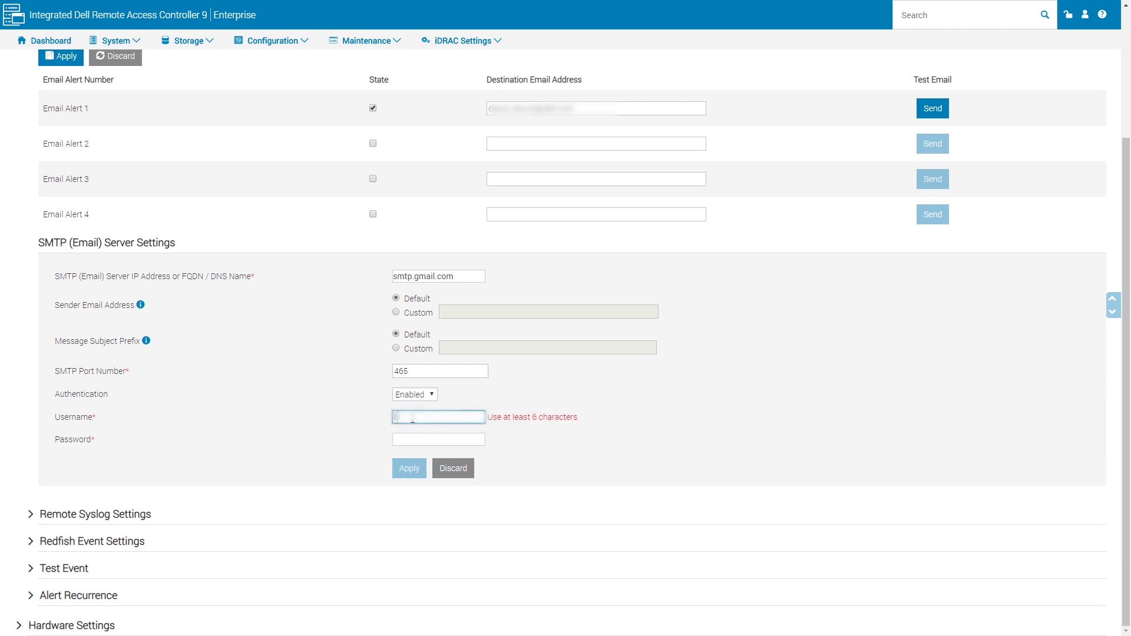
type("admin")
key("Tab")
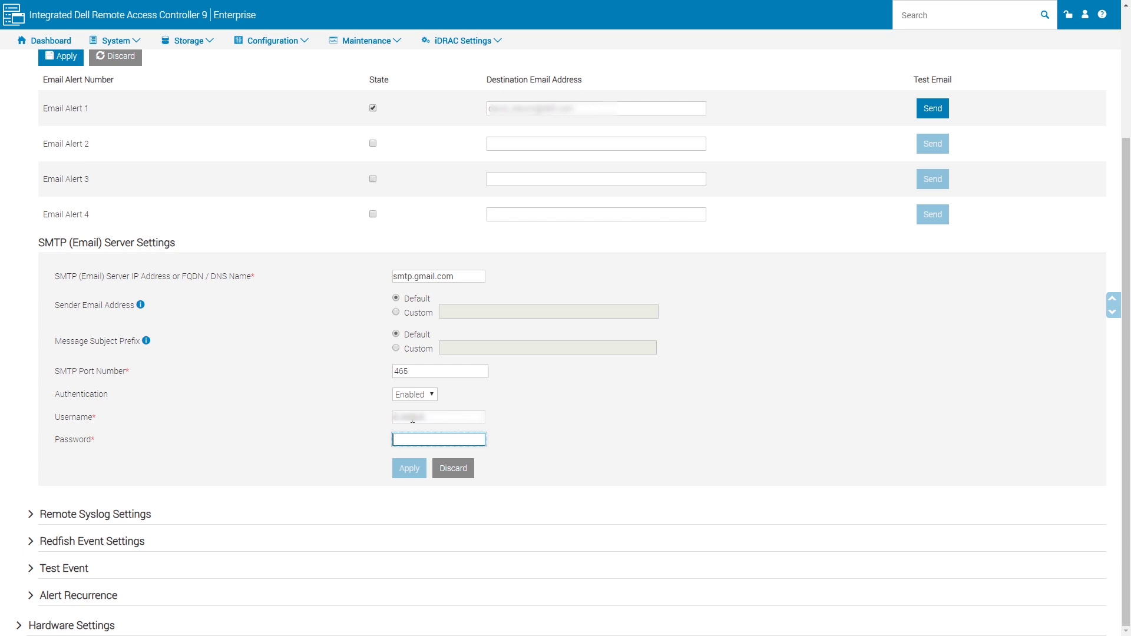
type("****")
type("*****")
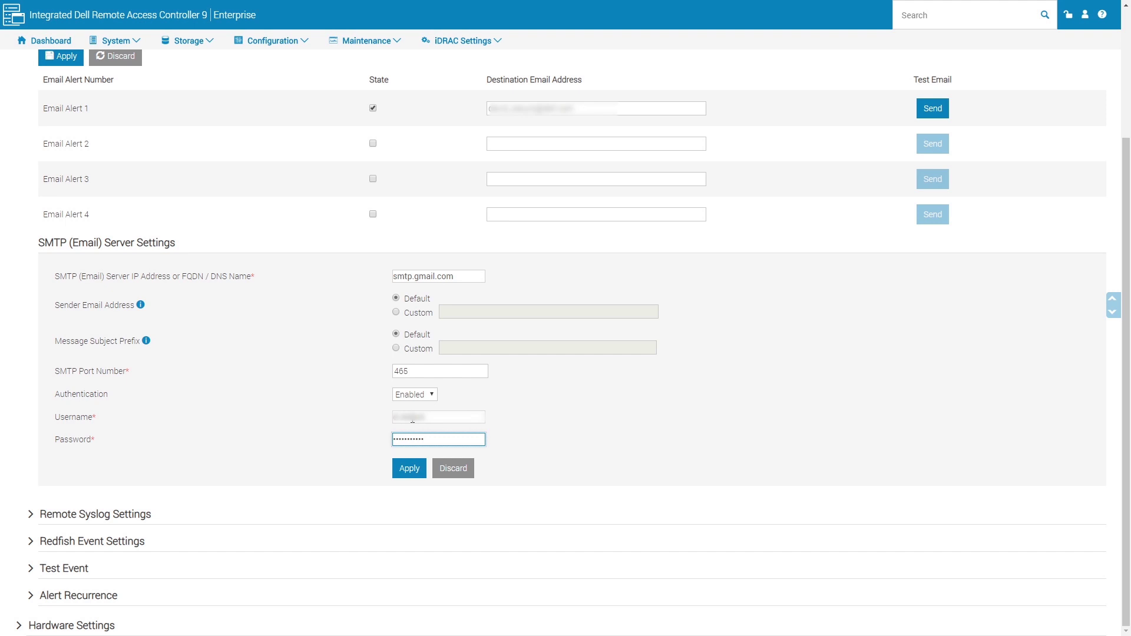
Step: Apply the SMTP settings (smtp.gmail.com, port 465) and dismiss the success dialog
left_click(408, 471)
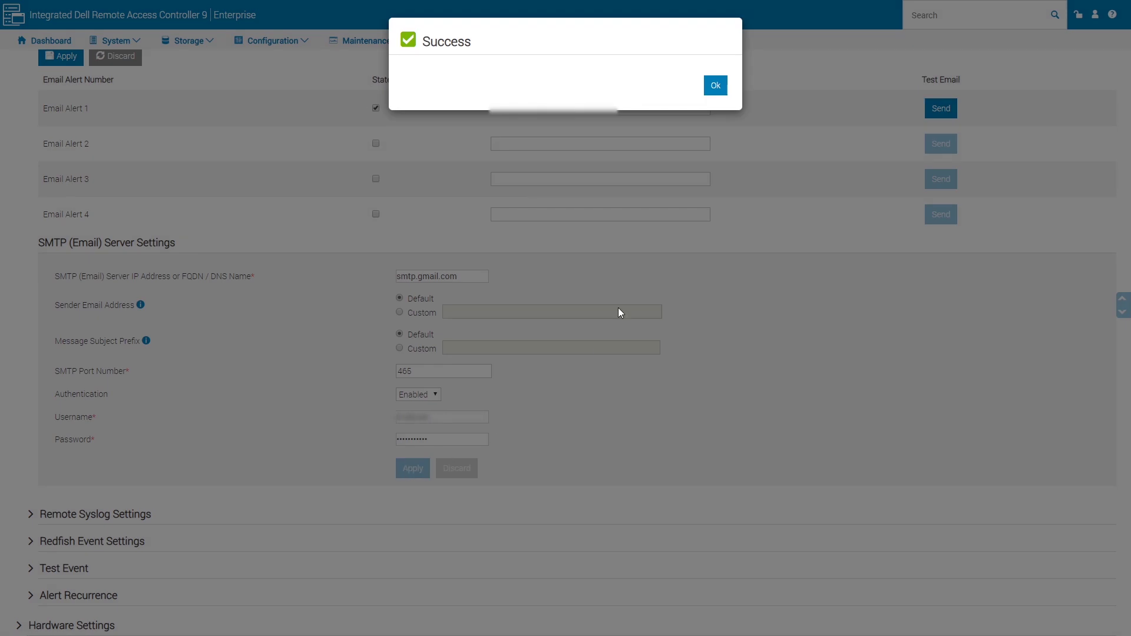
left_click(716, 86)
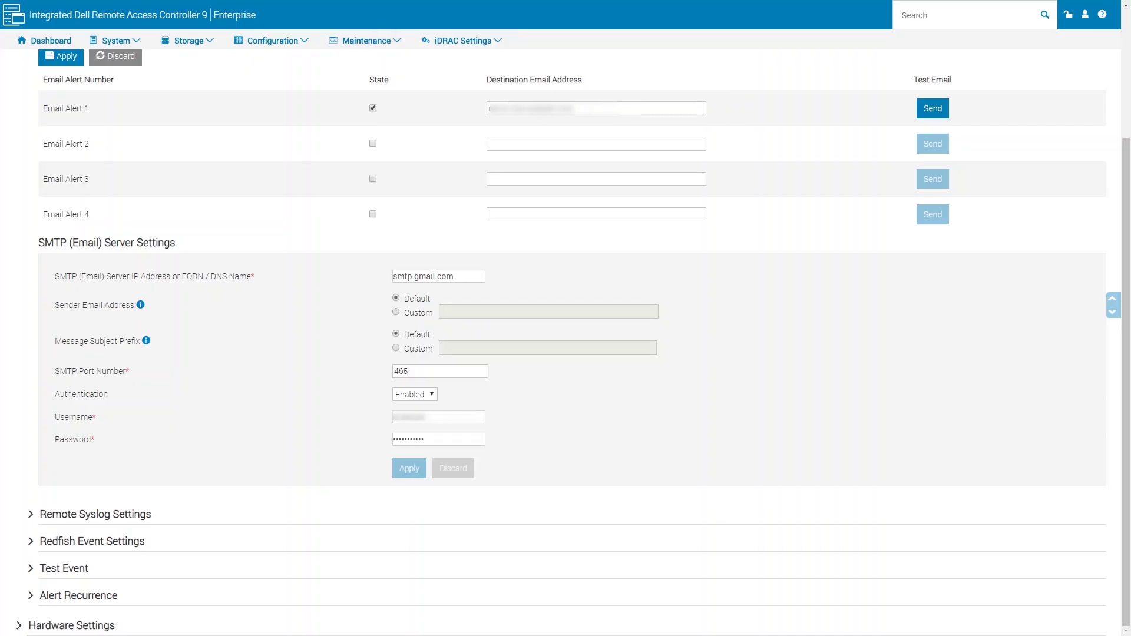